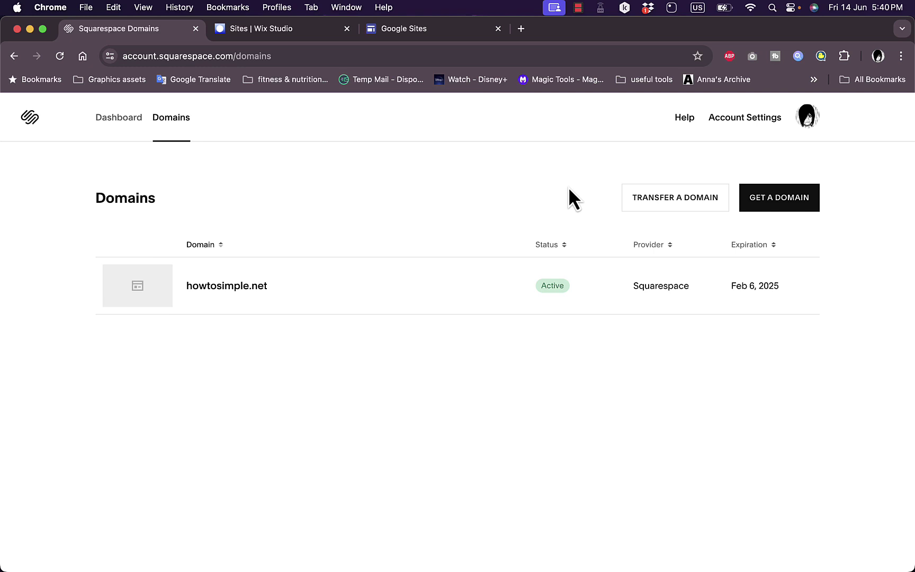
# Step: Glance at the Wix Studio sites overview, then return to Squarespace's domain list showing howtosimple.net
pyautogui.click(251, 31)
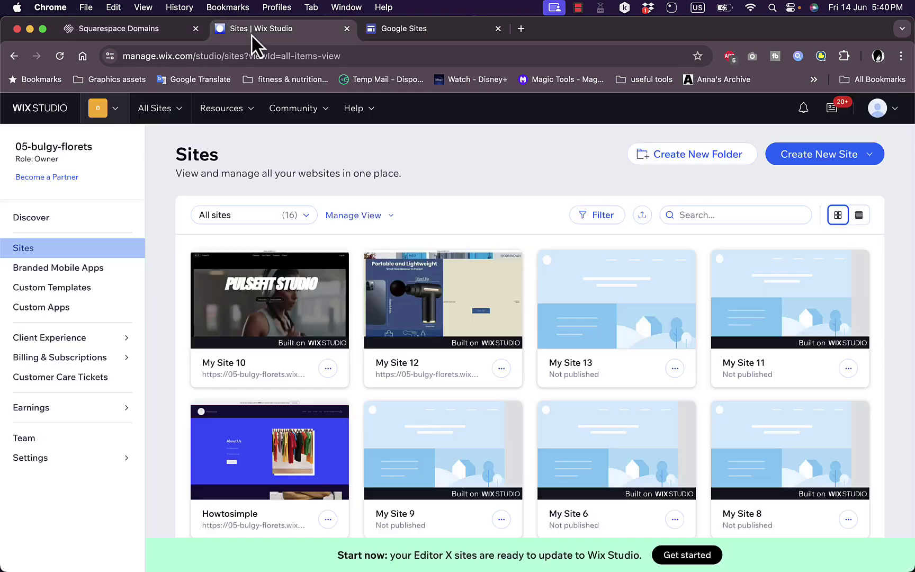
pyautogui.click(137, 33)
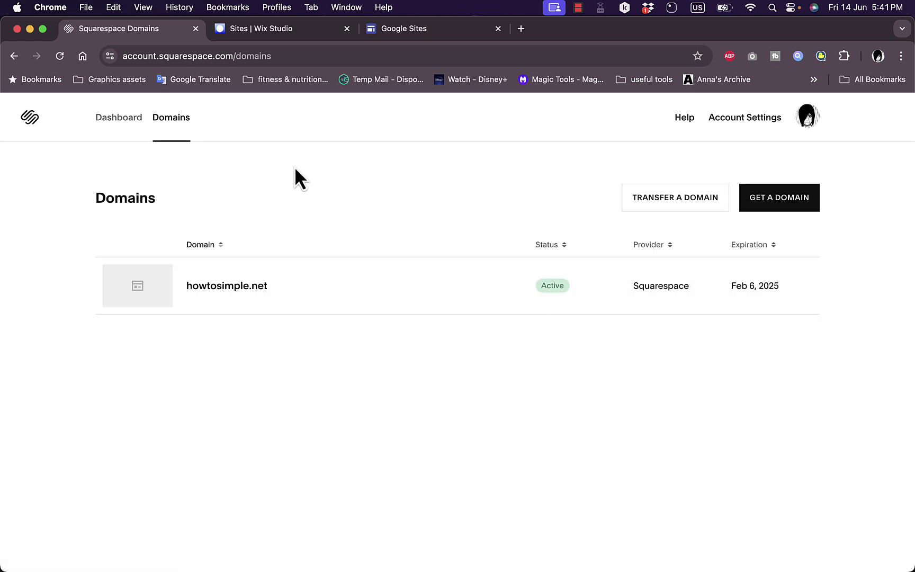
pyautogui.click(295, 29)
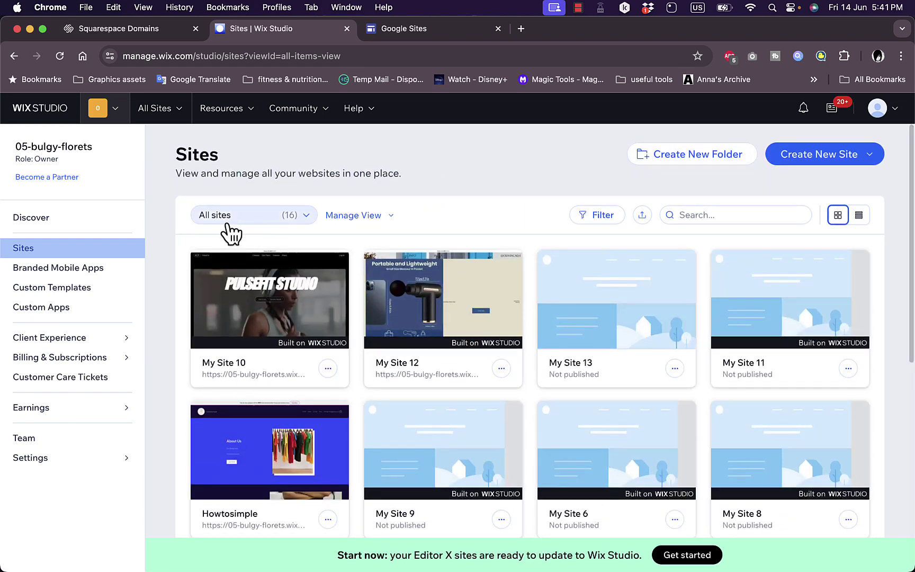
pyautogui.moveTo(297, 272)
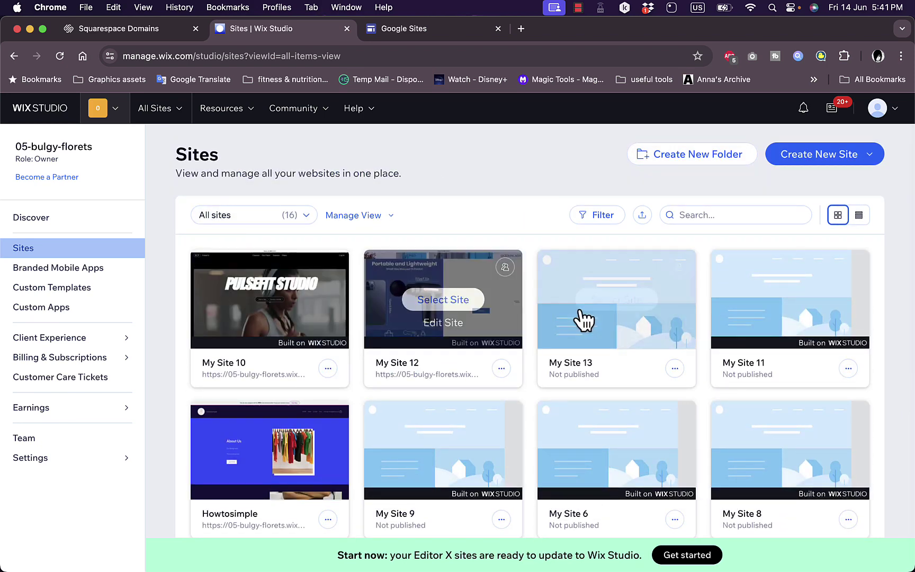
pyautogui.scroll(-5, 598, 327)
pyautogui.scroll(5, 603, 328)
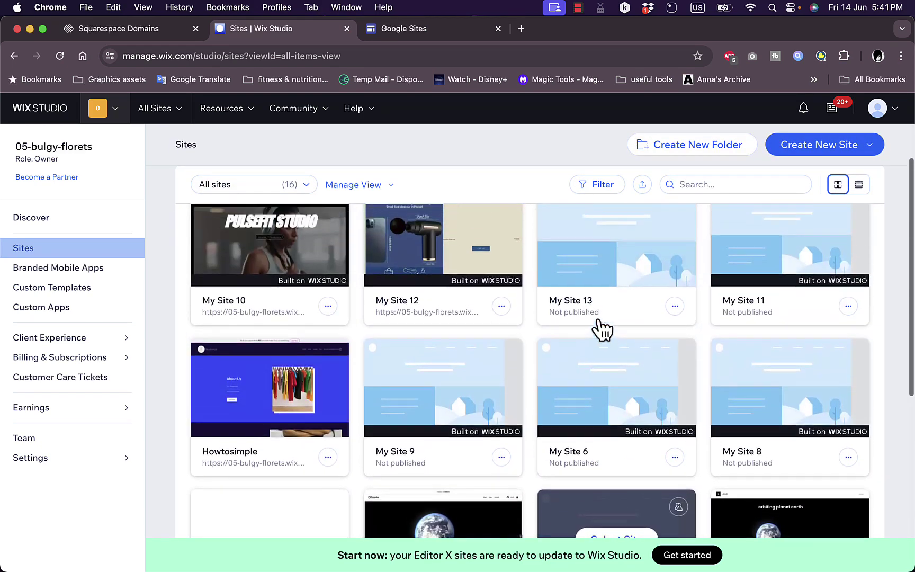
pyautogui.scroll(1, 360, 282)
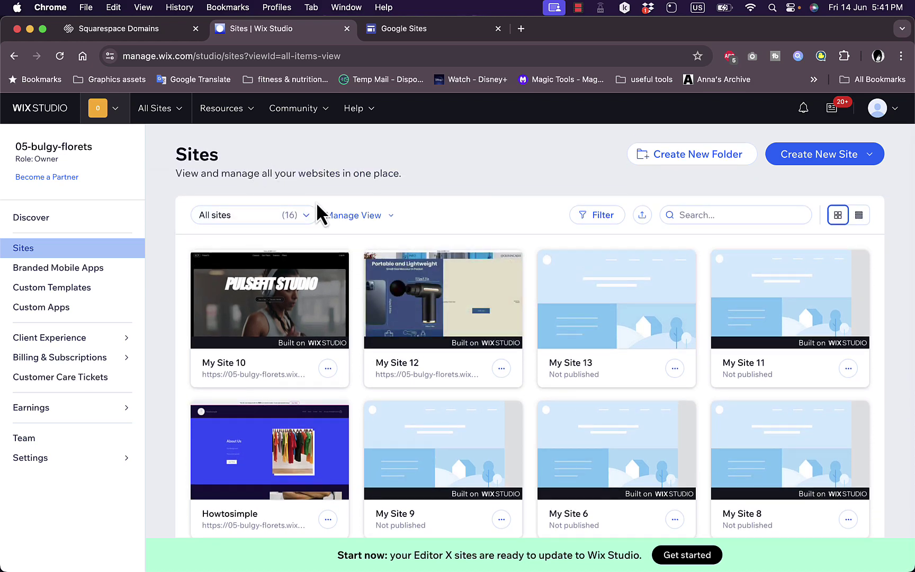
pyautogui.moveTo(399, 312)
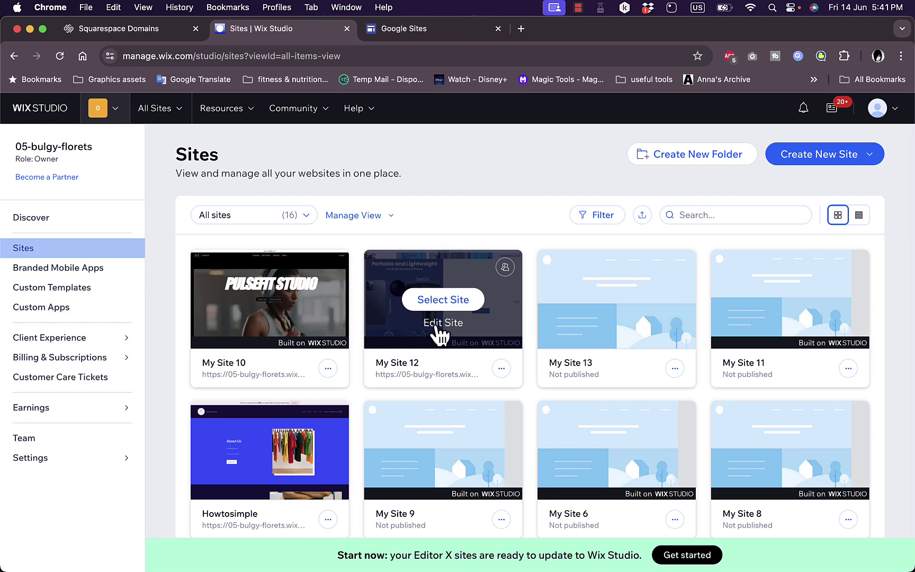
# Step: Open My Site 12's dashboard and scroll the sidebar down to its Settings page
pyautogui.click(390, 334)
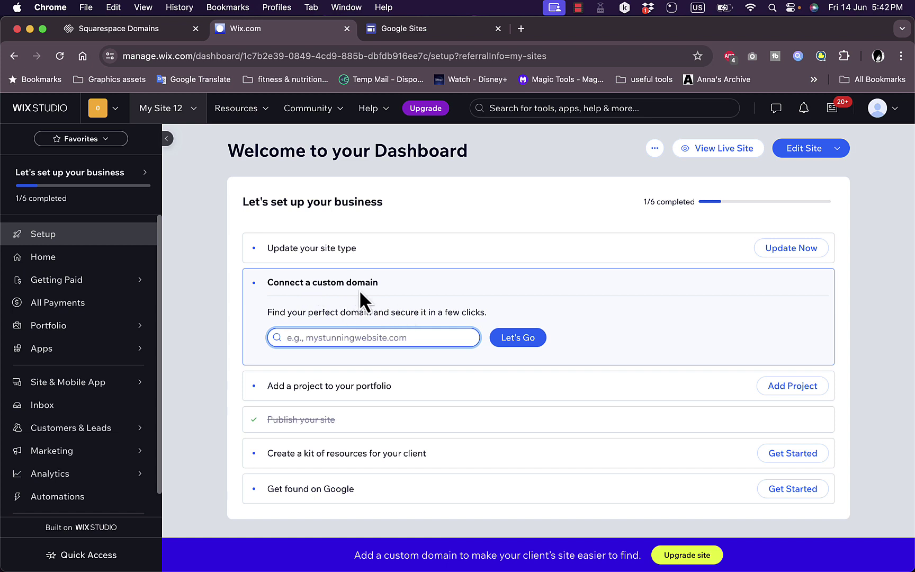
pyautogui.scroll(-1, 337, 291)
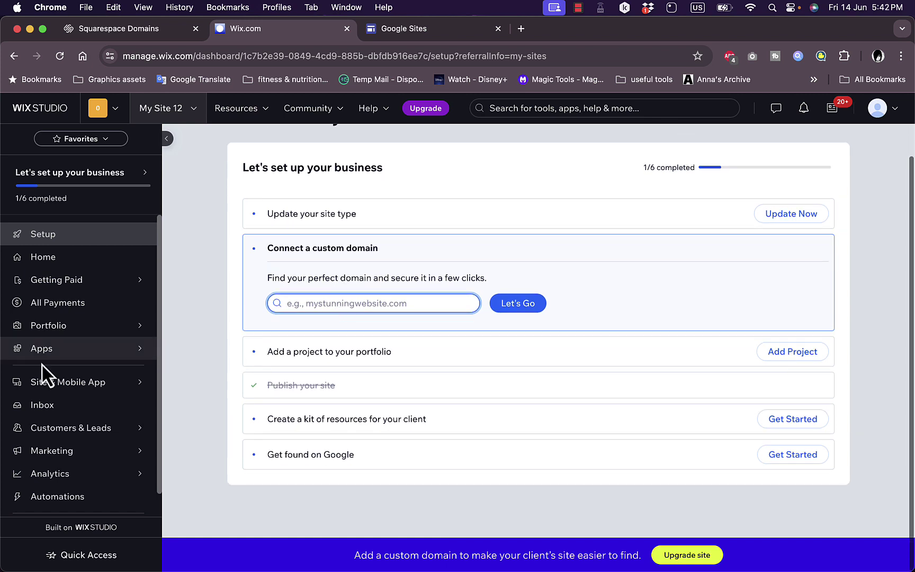
pyautogui.scroll(-1, 21, 373)
pyautogui.click(47, 509)
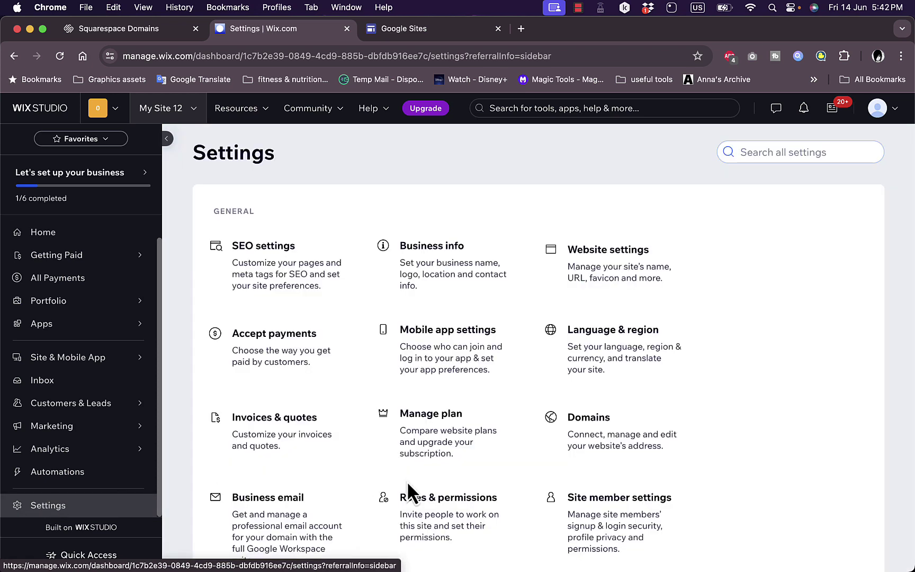
# Step: Open My Site 12's Domains card to reach Connect a domain, then switch to Squarespace Domains
pyautogui.click(608, 436)
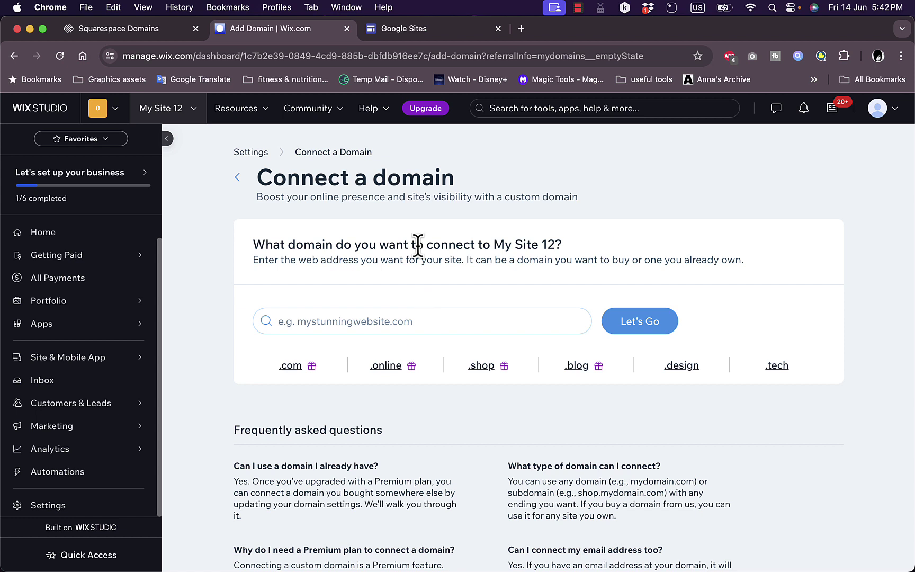
pyautogui.click(139, 32)
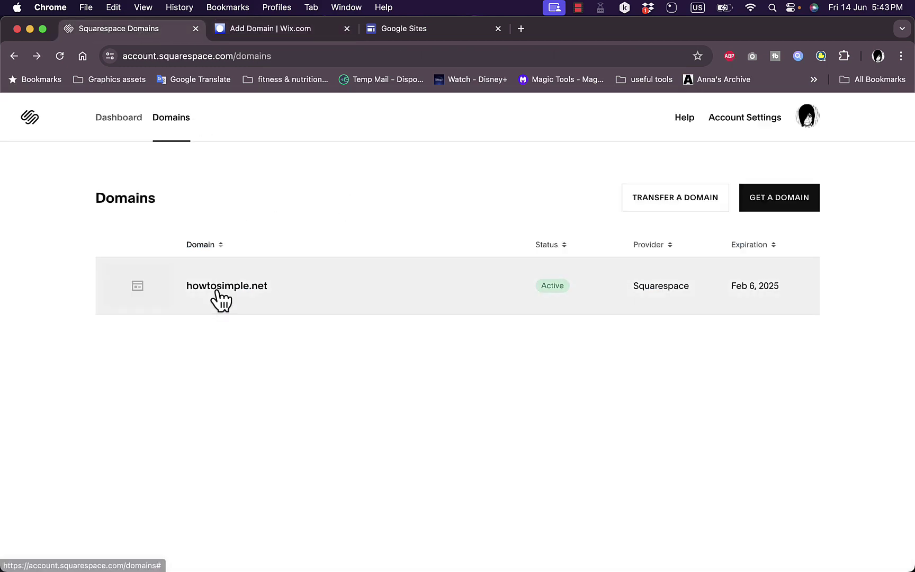
# Step: Enter howtosimple.net in Wix as an already-owned domain, then switch back to Squarespace Domains
pyautogui.click(310, 34)
pyautogui.click(419, 326)
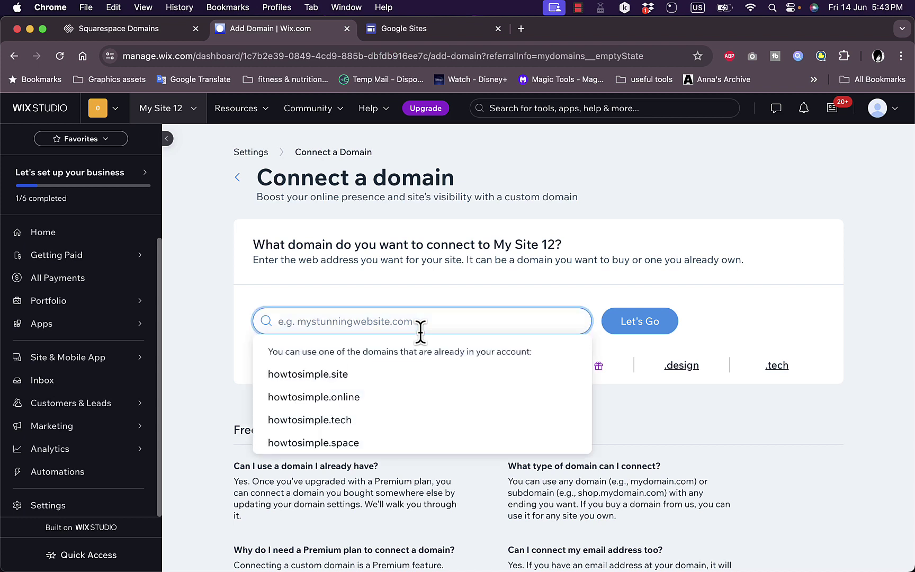
pyautogui.write('howto')
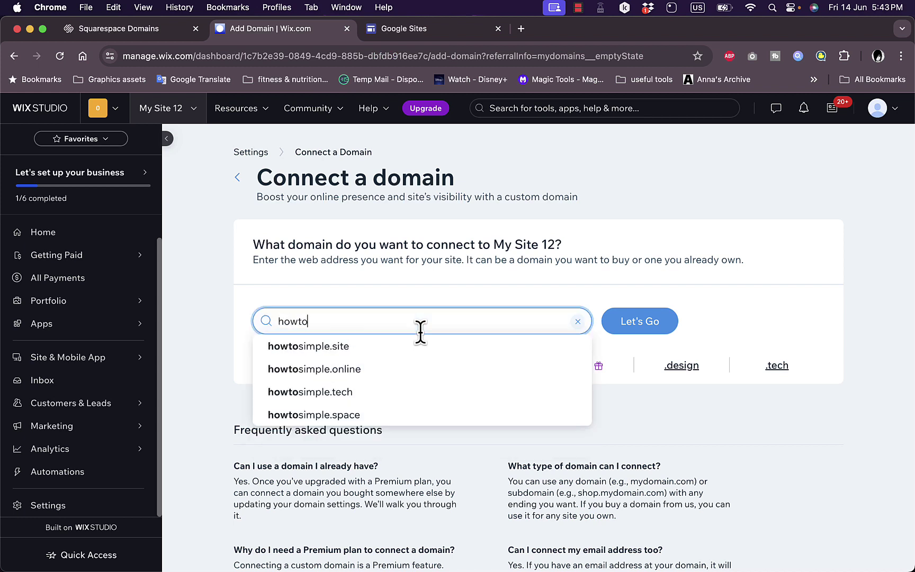
pyautogui.write('simple.net')
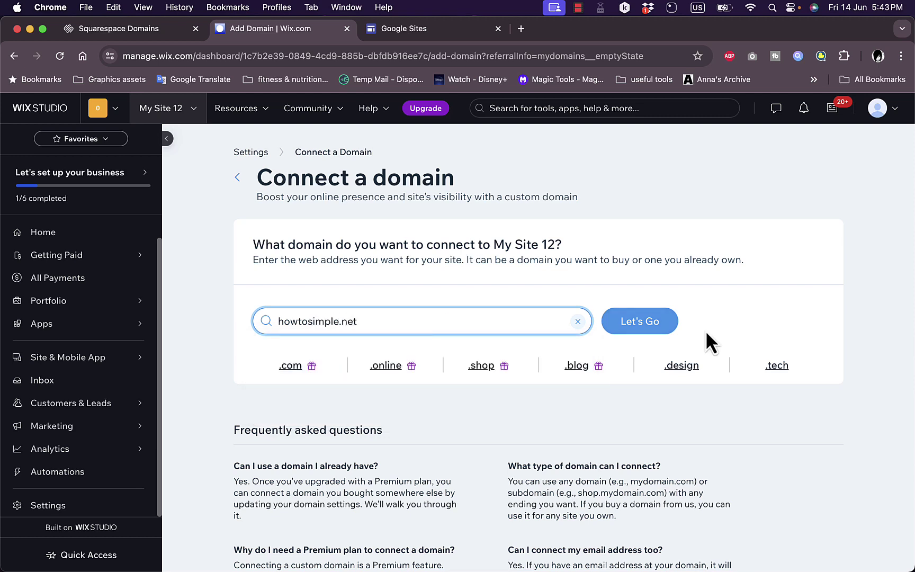
pyautogui.click(628, 328)
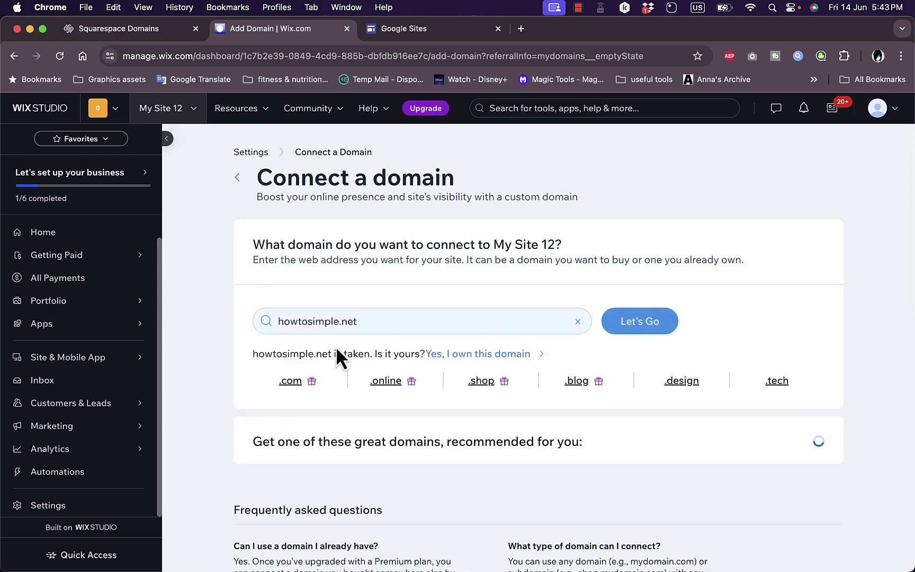
pyautogui.click(476, 354)
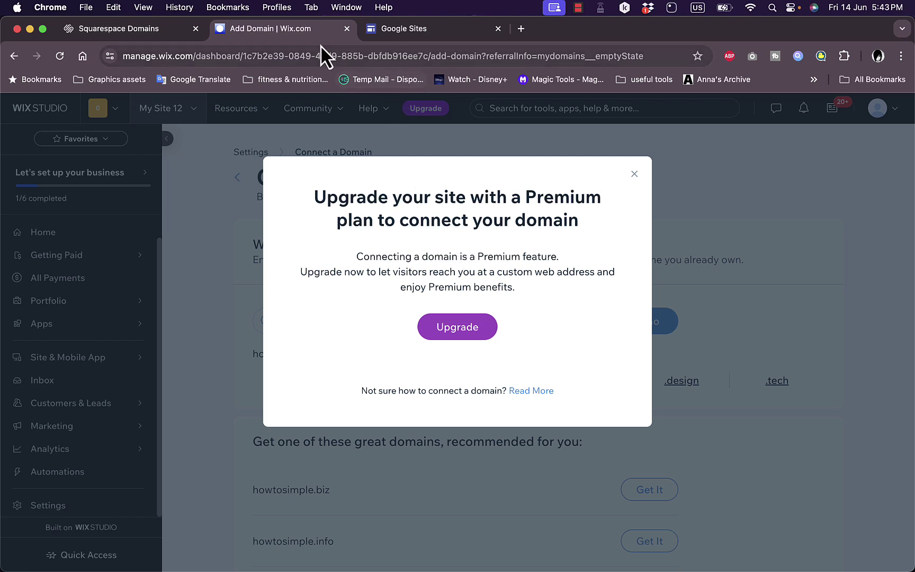
pyautogui.click(136, 38)
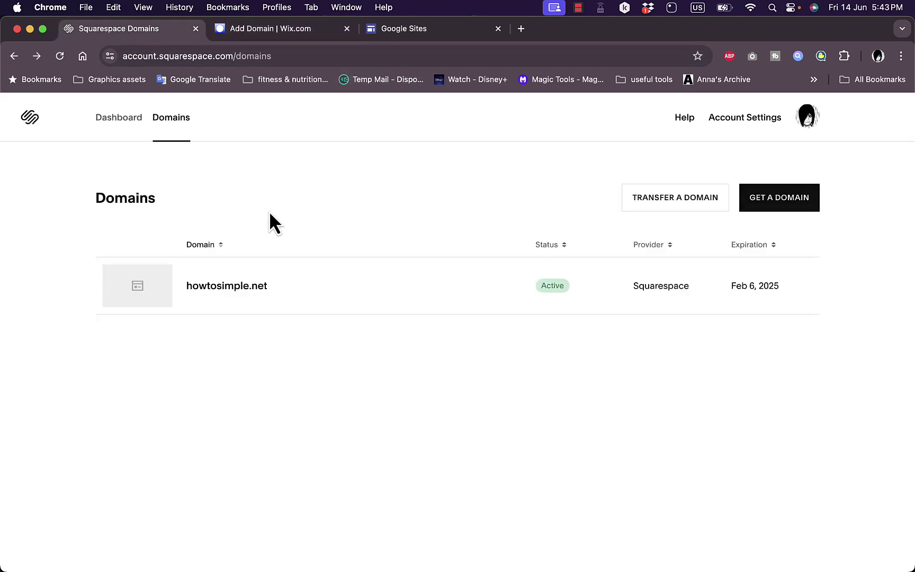
# Step: Open howtosimple.net's DNS Settings in Squarespace and add a new blank custom record
pyautogui.click(241, 288)
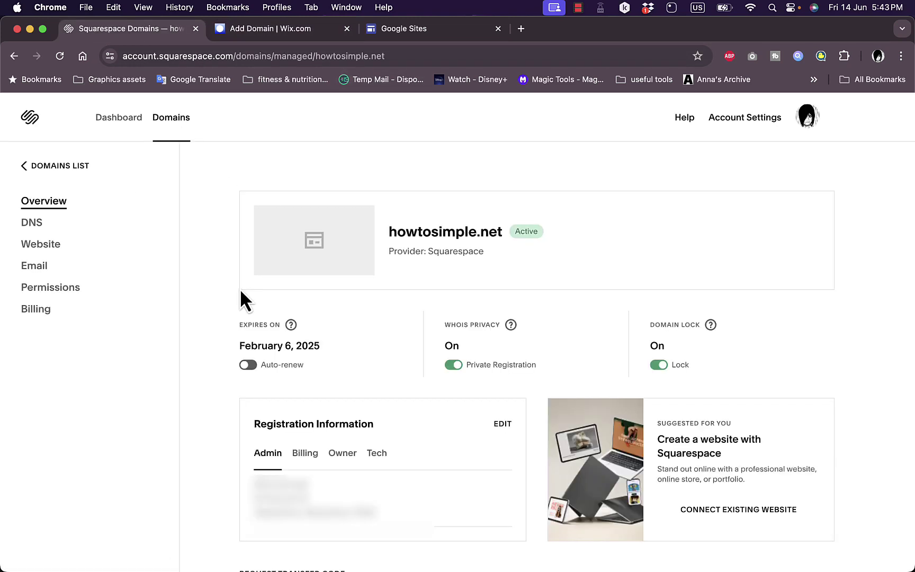
pyautogui.click(42, 234)
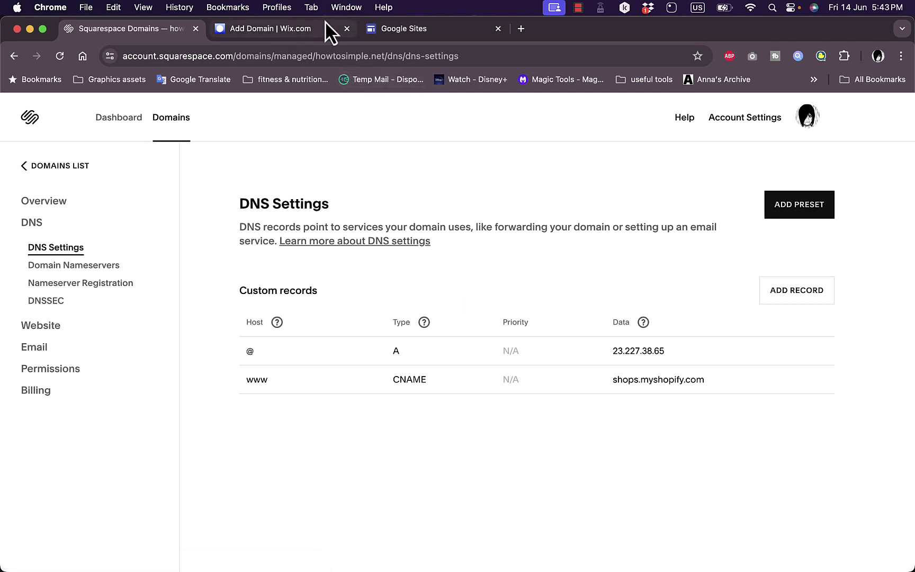
pyautogui.click(272, 31)
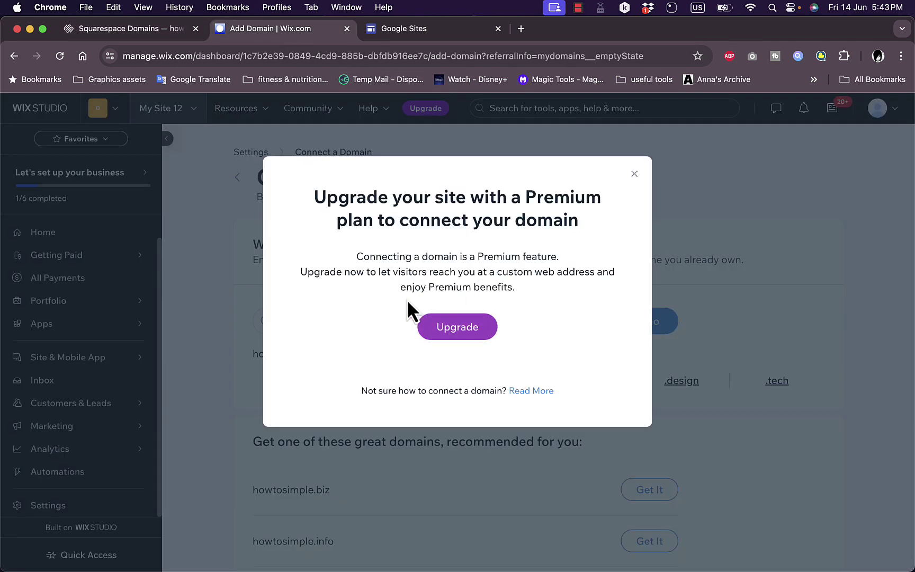
pyautogui.click(152, 33)
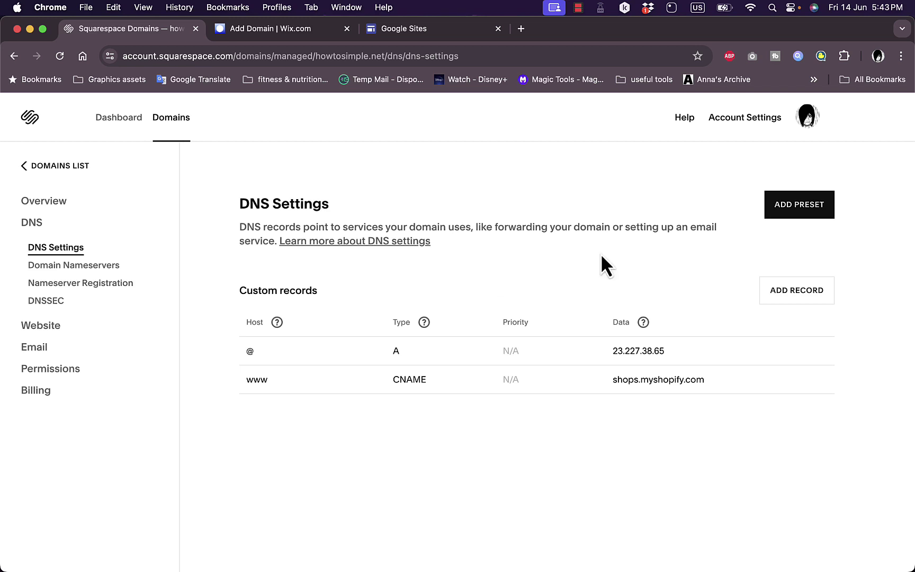
pyautogui.click(792, 294)
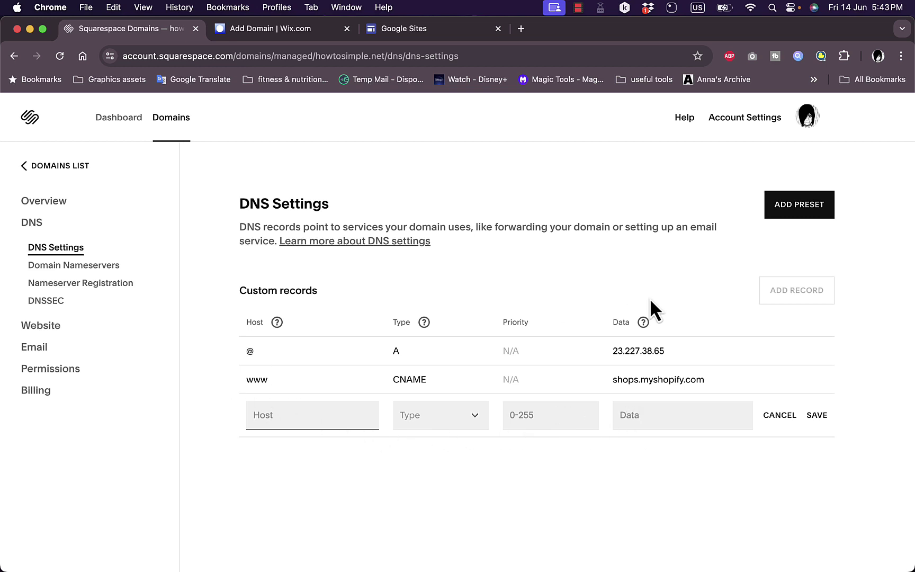
# Step: Review howtosimple.net's nameservers, cancel the custom nameservers option, and return to the Wix tab
pyautogui.click(107, 270)
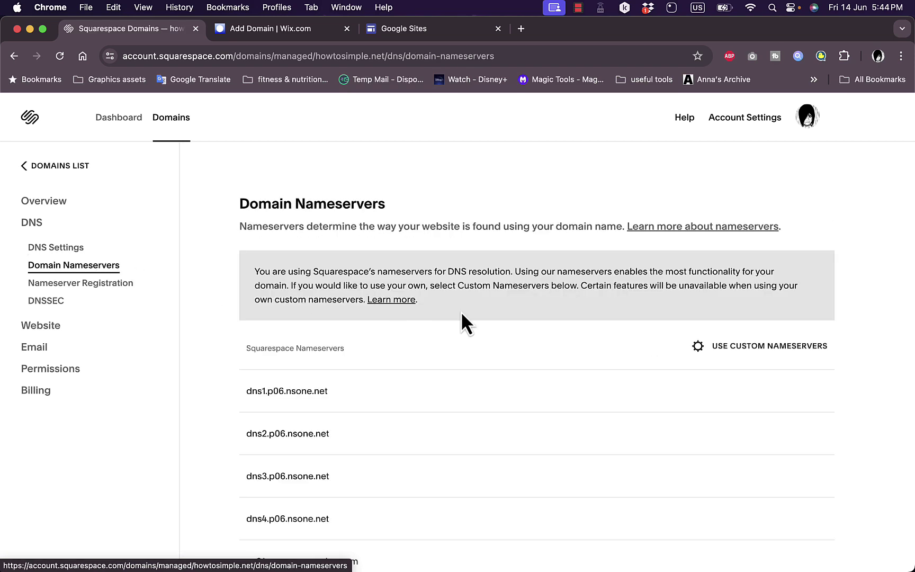
pyautogui.scroll(-5, 418, 322)
pyautogui.scroll(5, 417, 321)
pyautogui.click(748, 355)
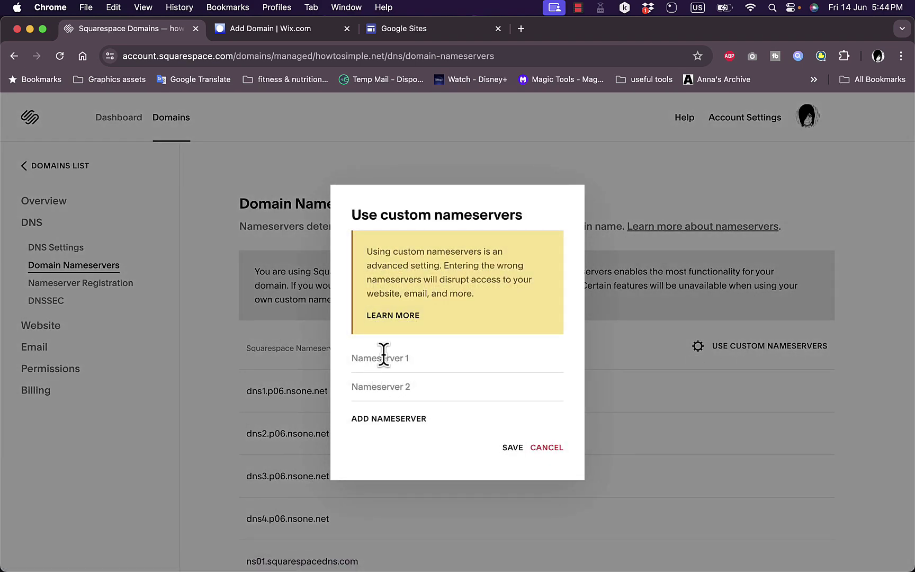
pyautogui.click(546, 448)
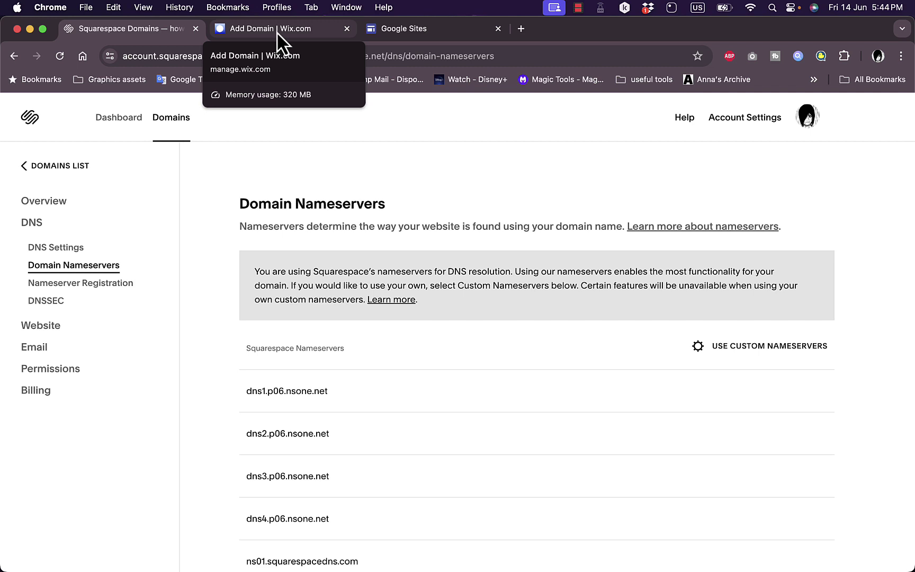
pyautogui.click(284, 43)
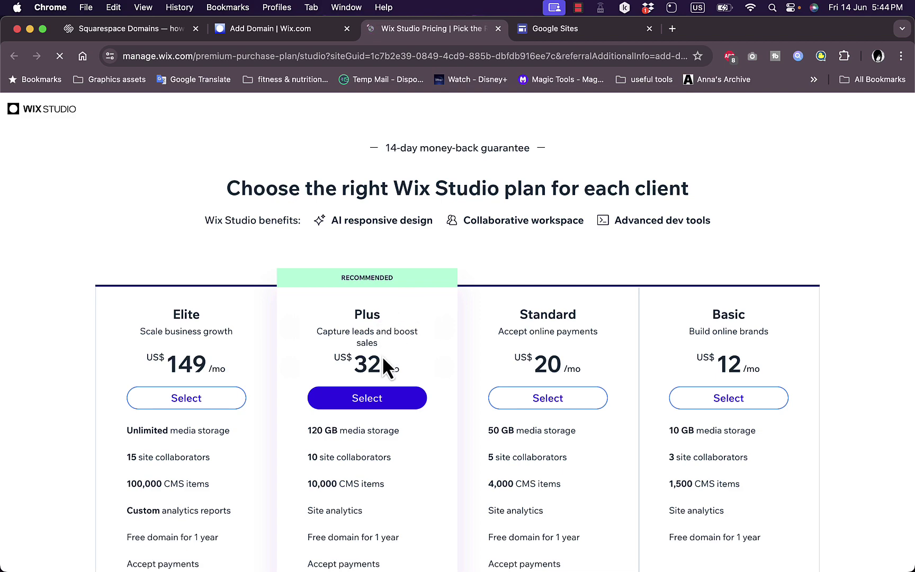
# Step: Compare the Elite, Plus, Standard and Basic Wix Studio plans, then return to the Add Domain tab
pyautogui.scroll(-1, 377, 366)
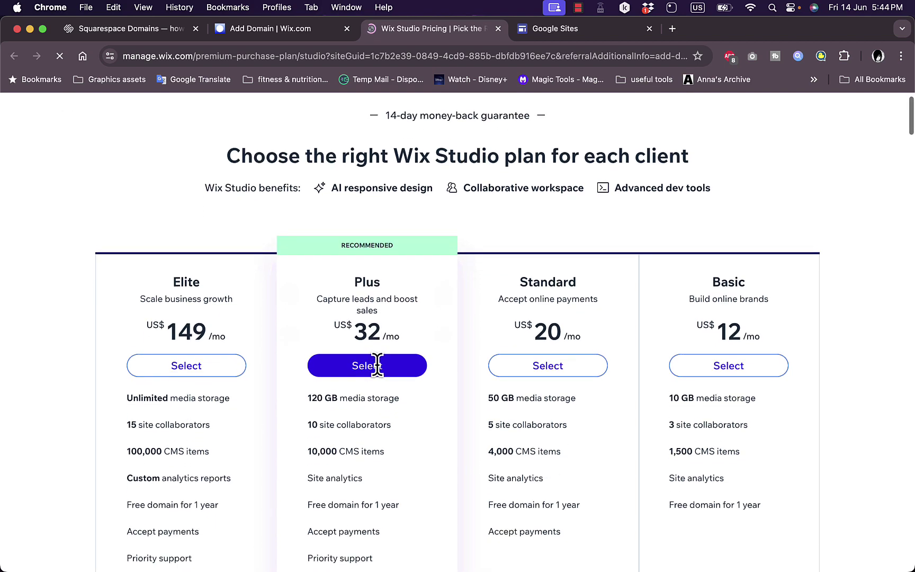
pyautogui.scroll(-1, 377, 366)
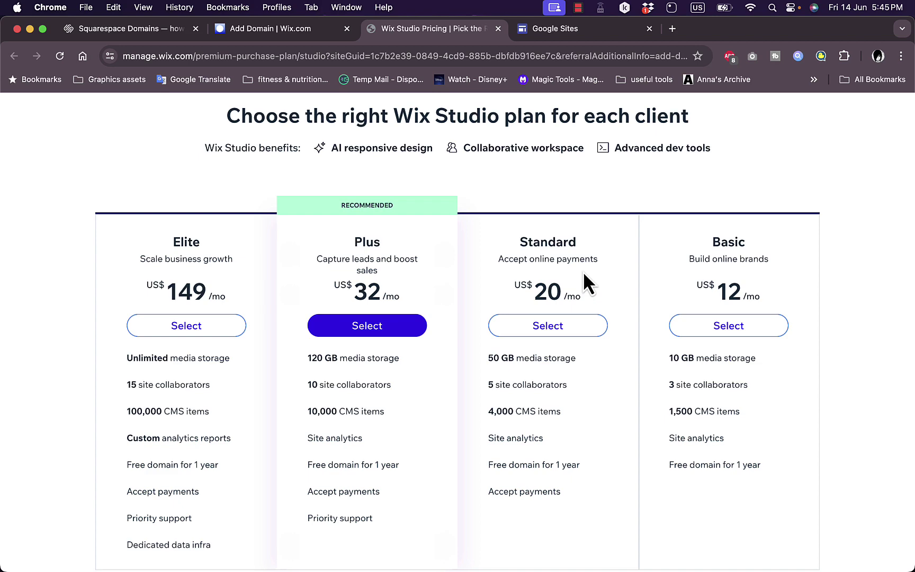
pyautogui.scroll(-5, 414, 278)
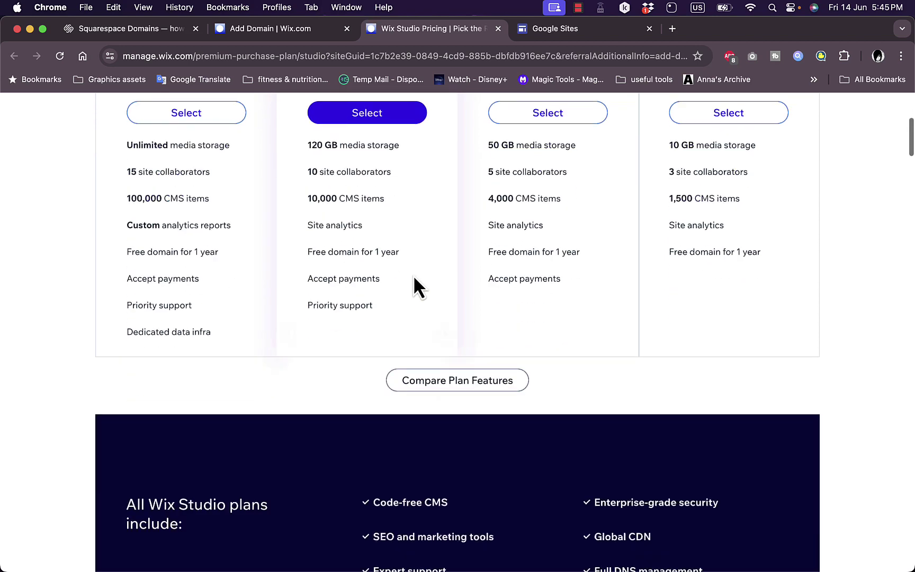
pyautogui.scroll(2, 300, 244)
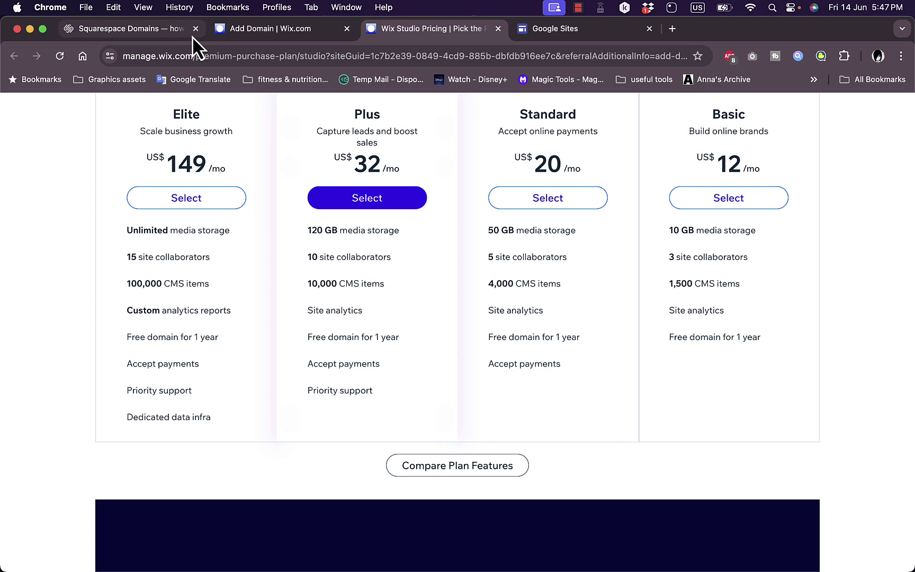
pyautogui.click(251, 35)
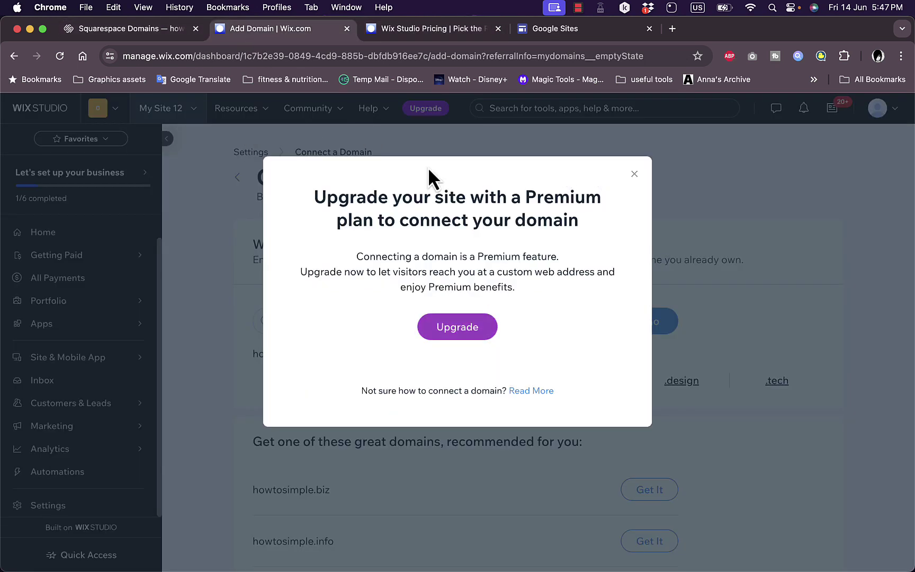